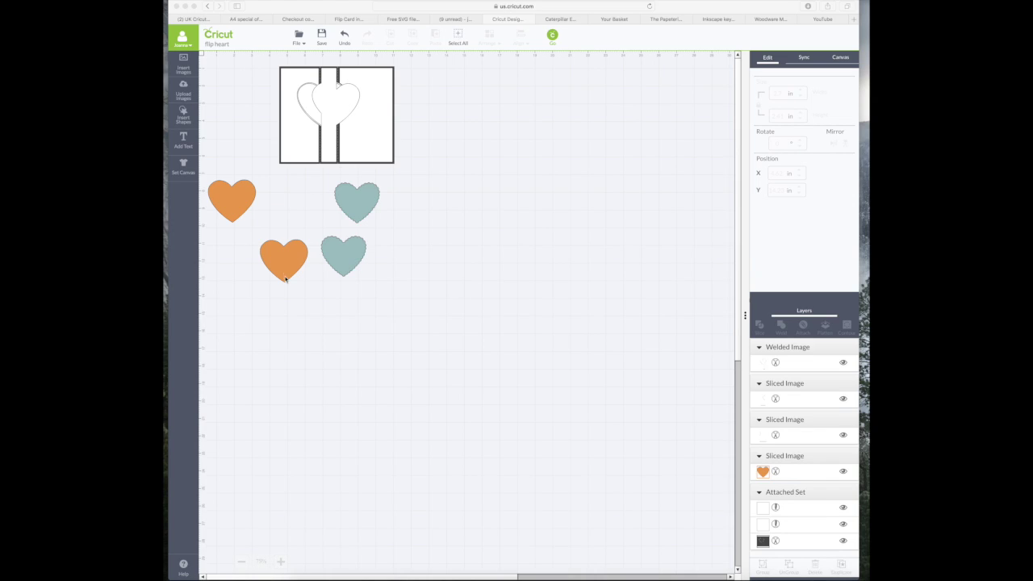
Focus the browser and select the lower orange heart in the 'flip heart' project
click(285, 279)
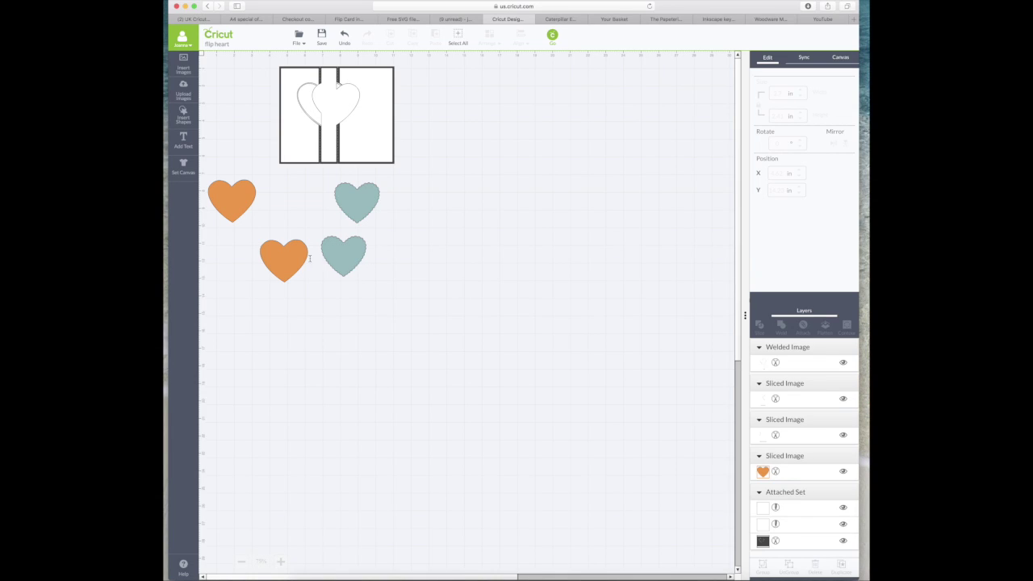
click(293, 260)
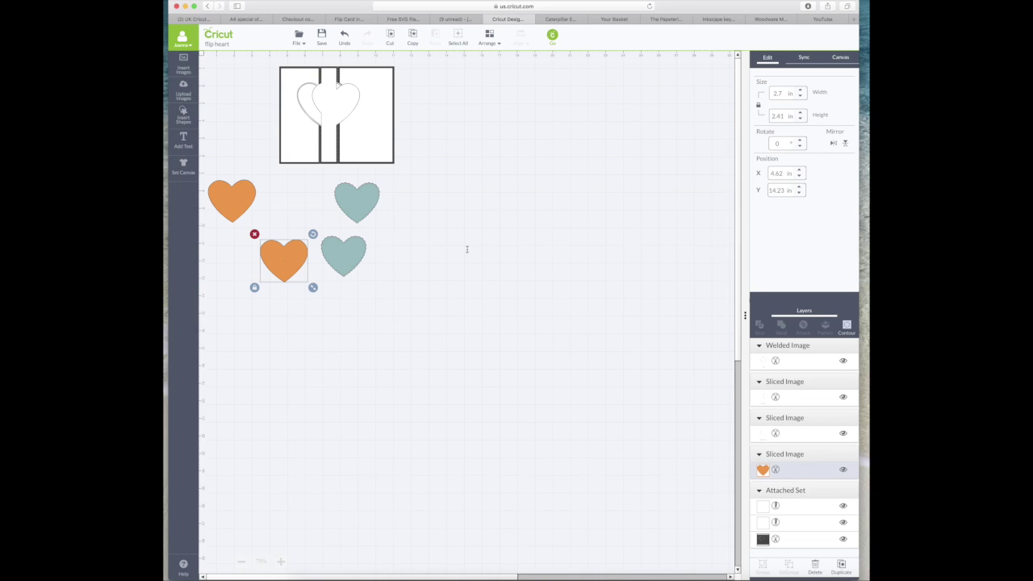
Move the orange heart onto the lower teal heart and bring it to the front
drag(297, 261, 337, 270)
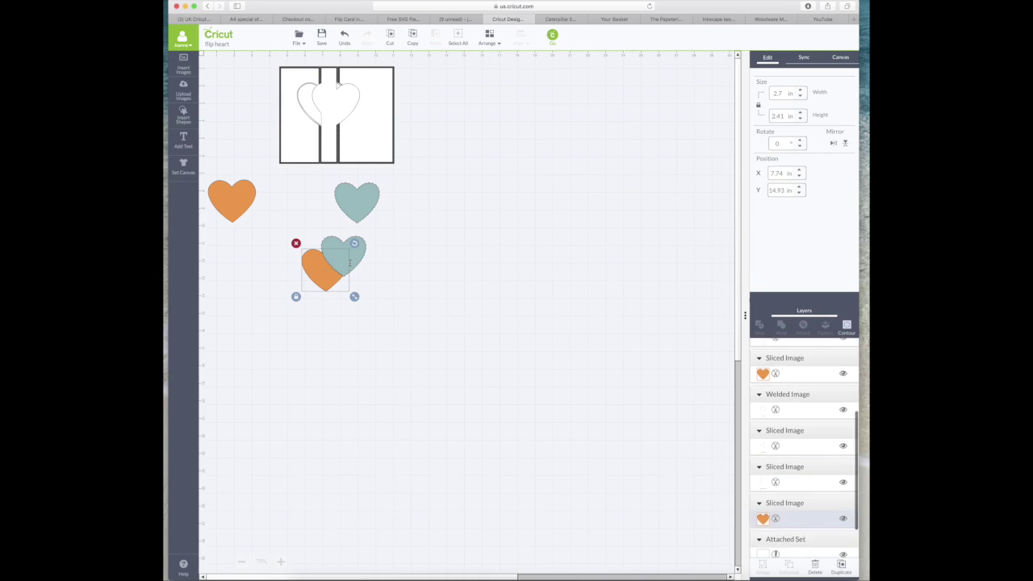
click(489, 38)
click(494, 93)
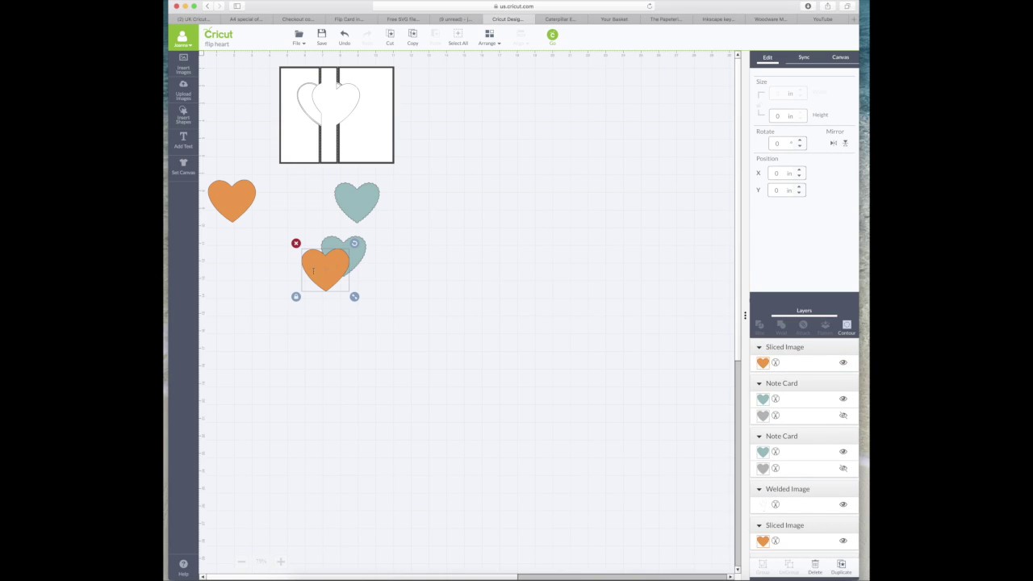
drag(309, 275, 335, 263)
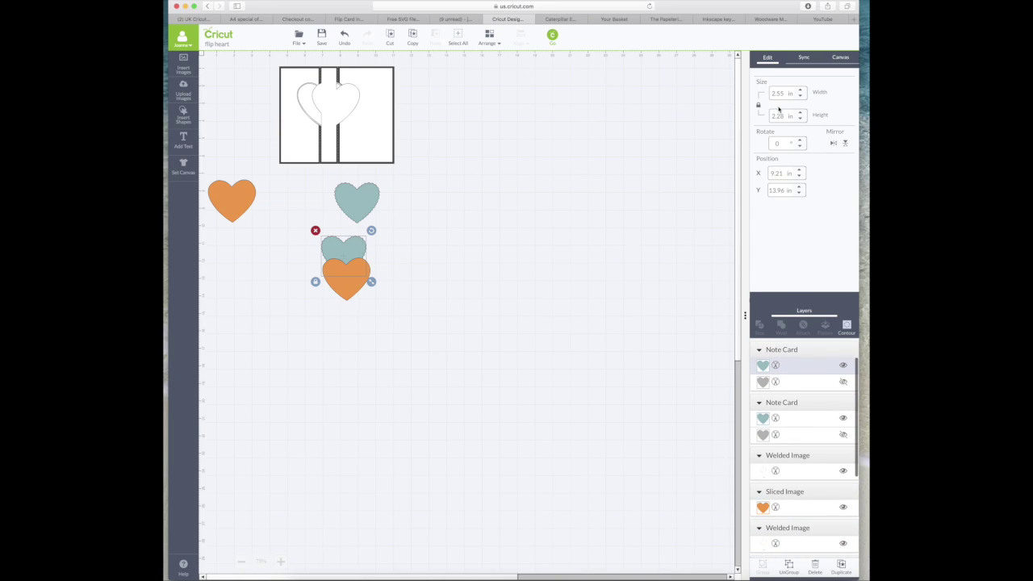
Shrink the orange heart so it fits inside the teal heart
click(343, 274)
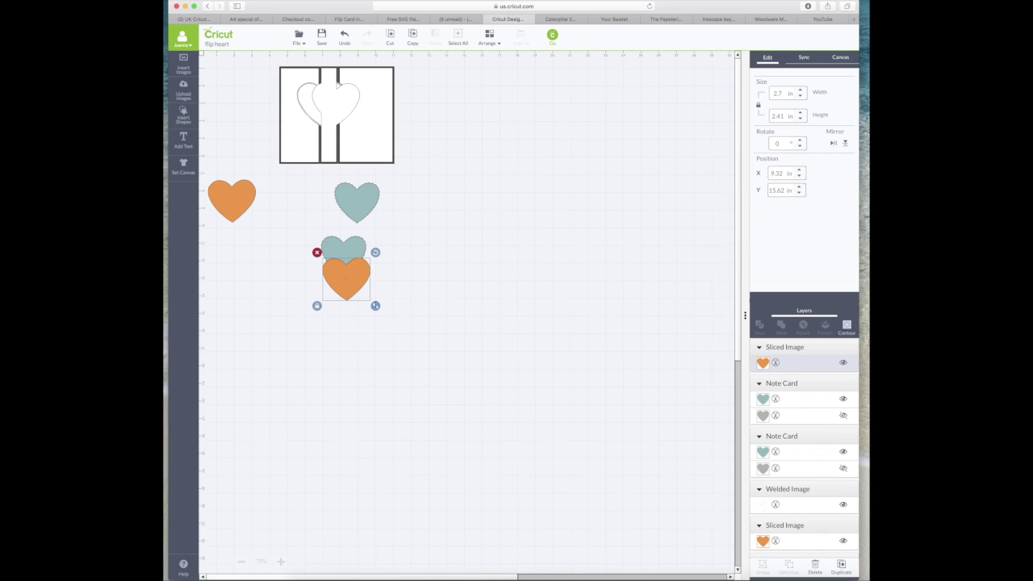
drag(376, 305, 345, 255)
click(369, 282)
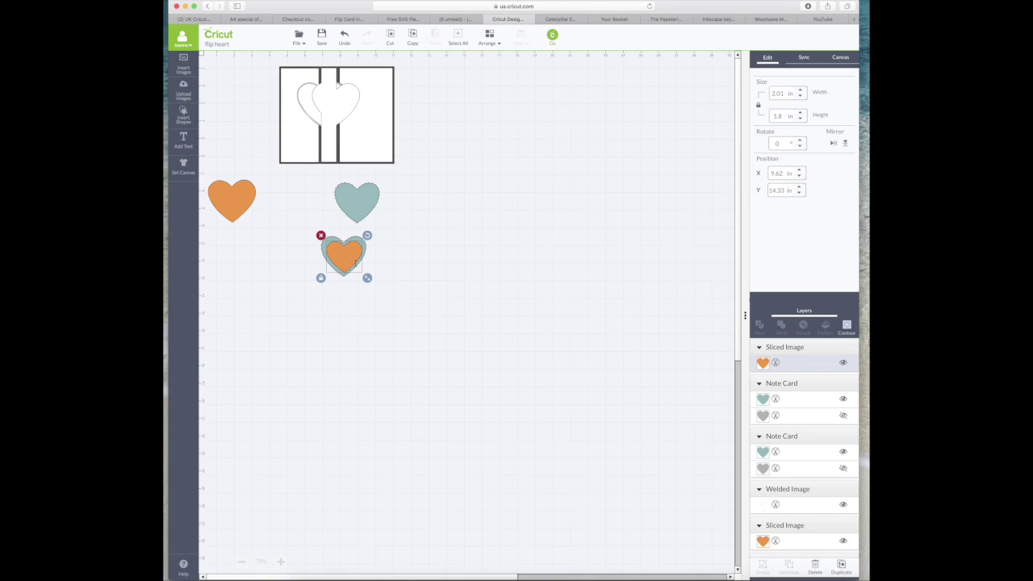
drag(367, 278, 365, 277)
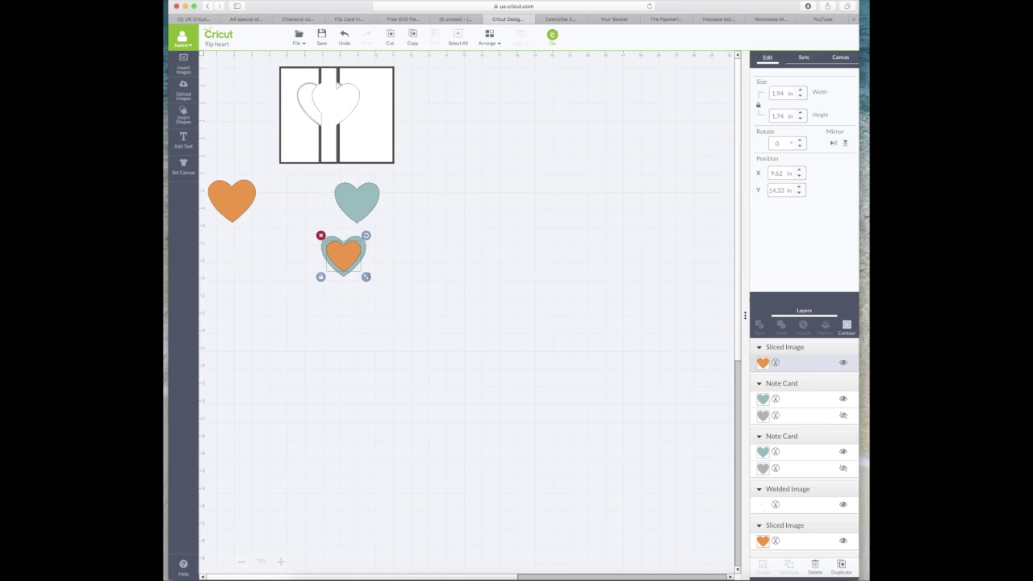
click(380, 280)
Select both hearts and centre-align them on each other
drag(384, 290, 300, 229)
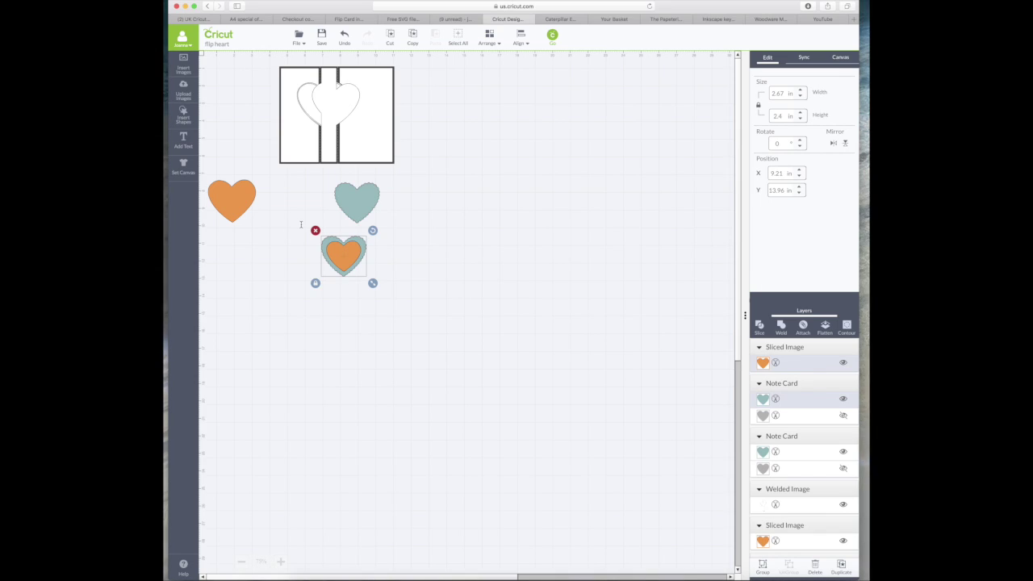
click(521, 37)
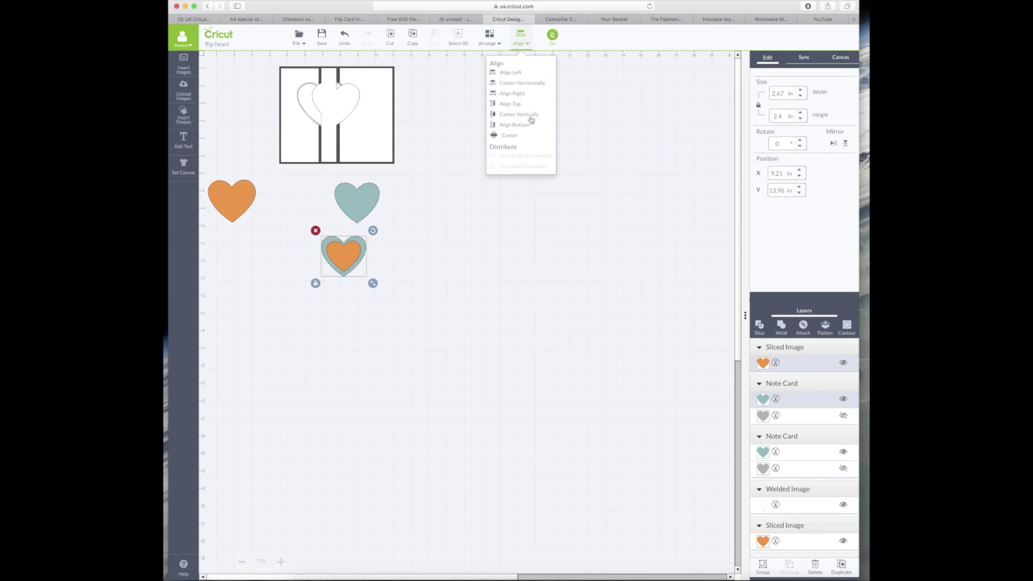
click(512, 137)
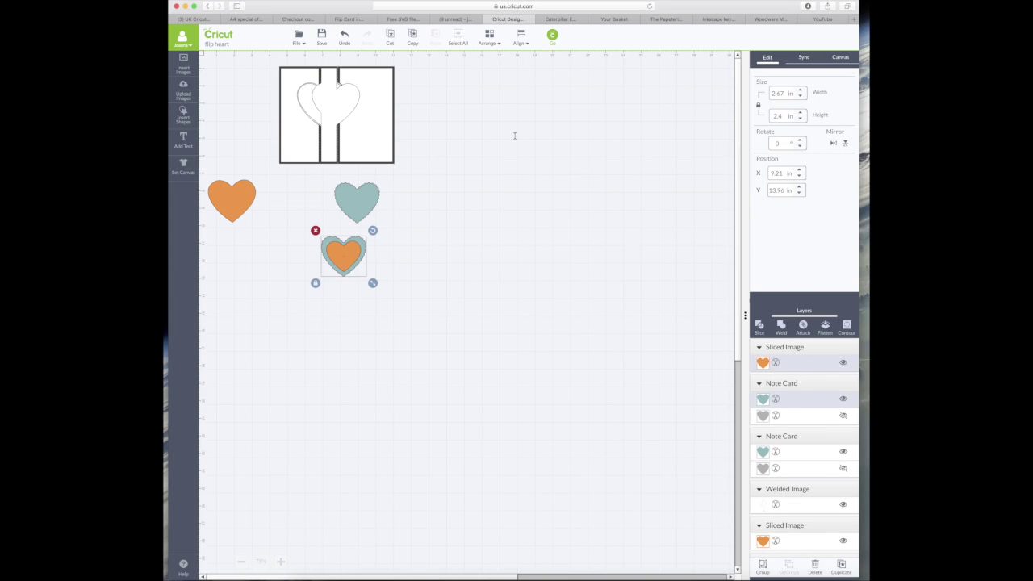
click(427, 267)
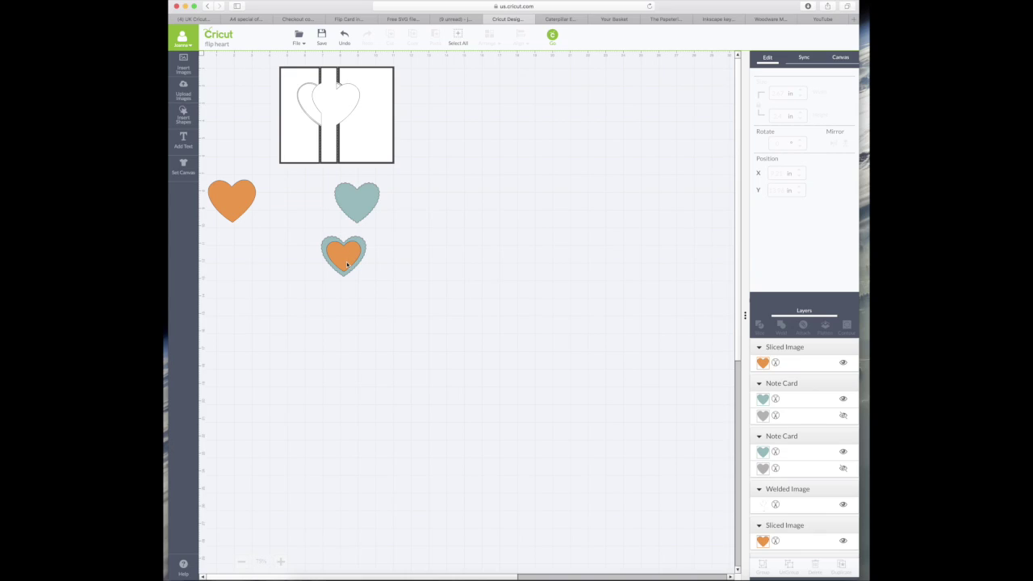
Move the orange heart to the right of the teal heart and insert a score line
drag(346, 265, 403, 263)
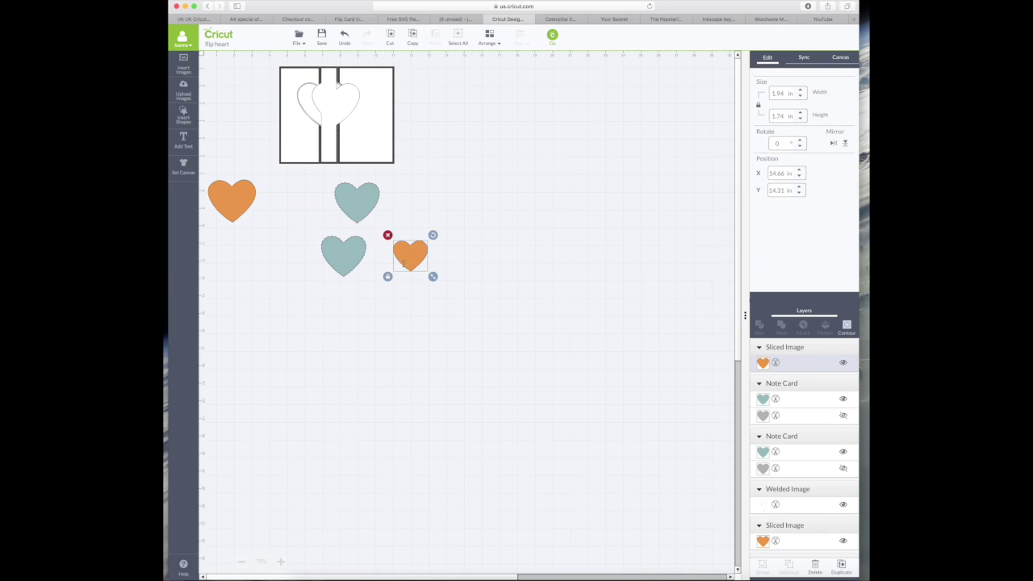
click(184, 116)
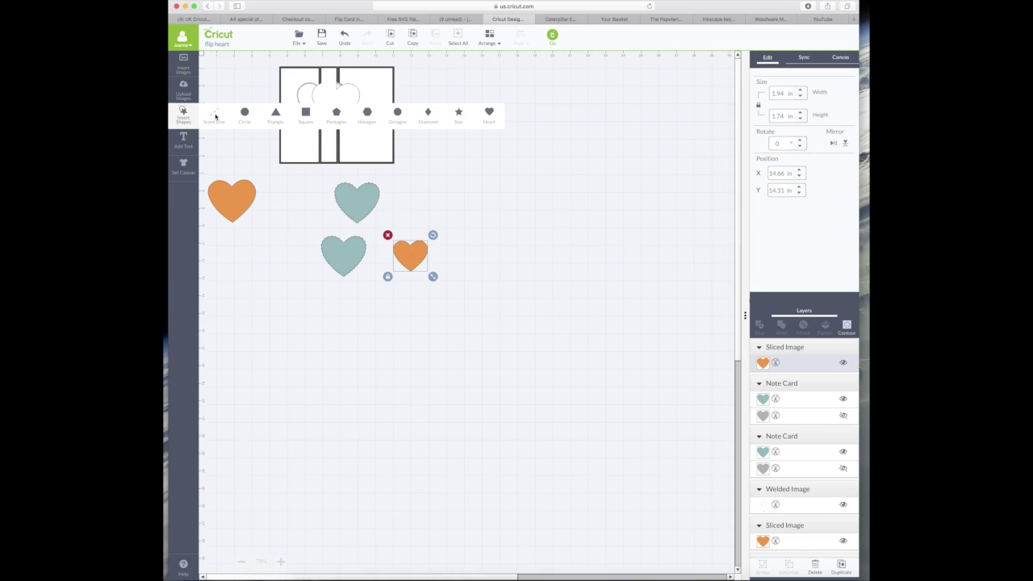
click(214, 116)
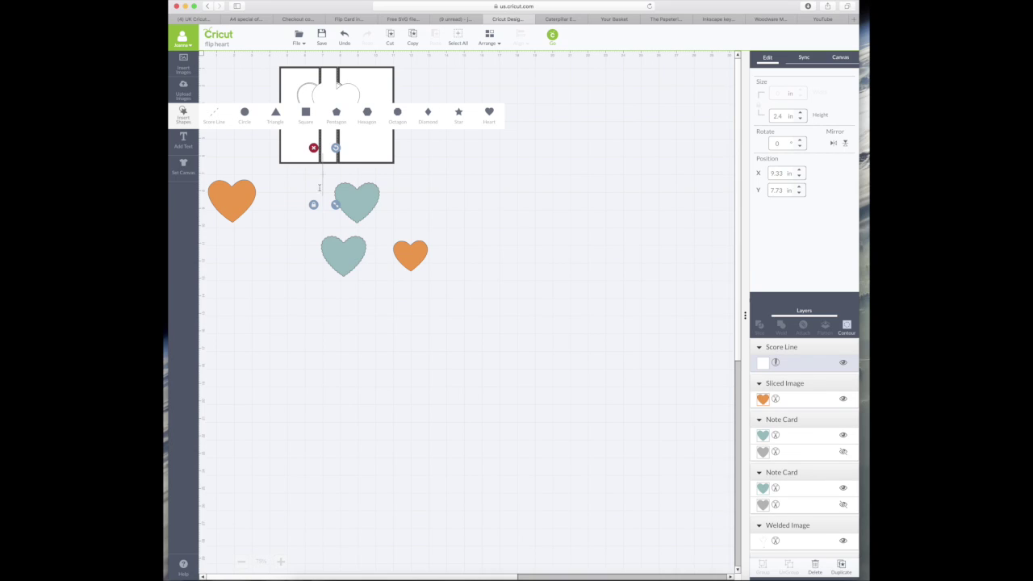
Position the score line over the orange heart's vertical centre
drag(321, 178, 456, 259)
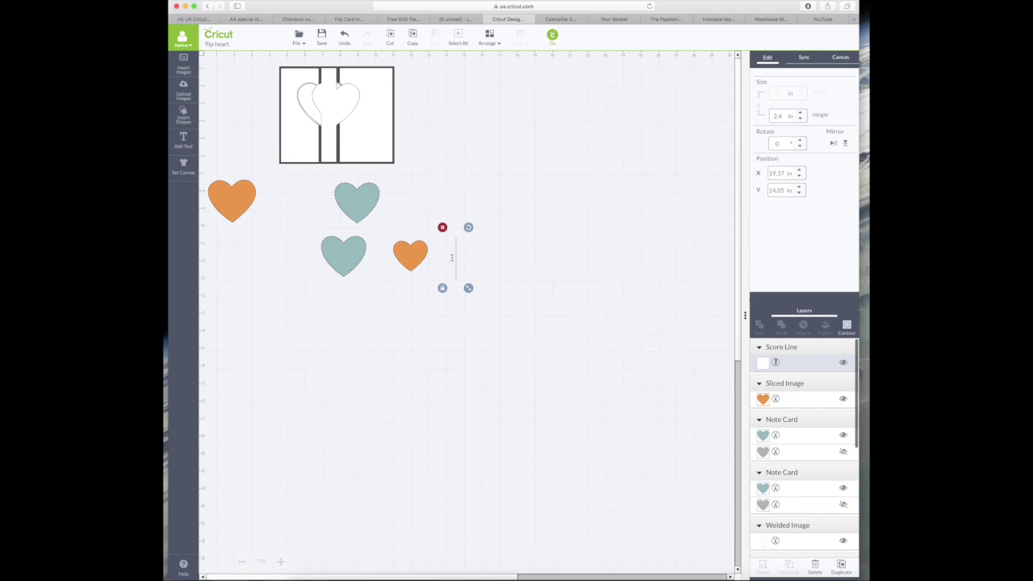
click(522, 256)
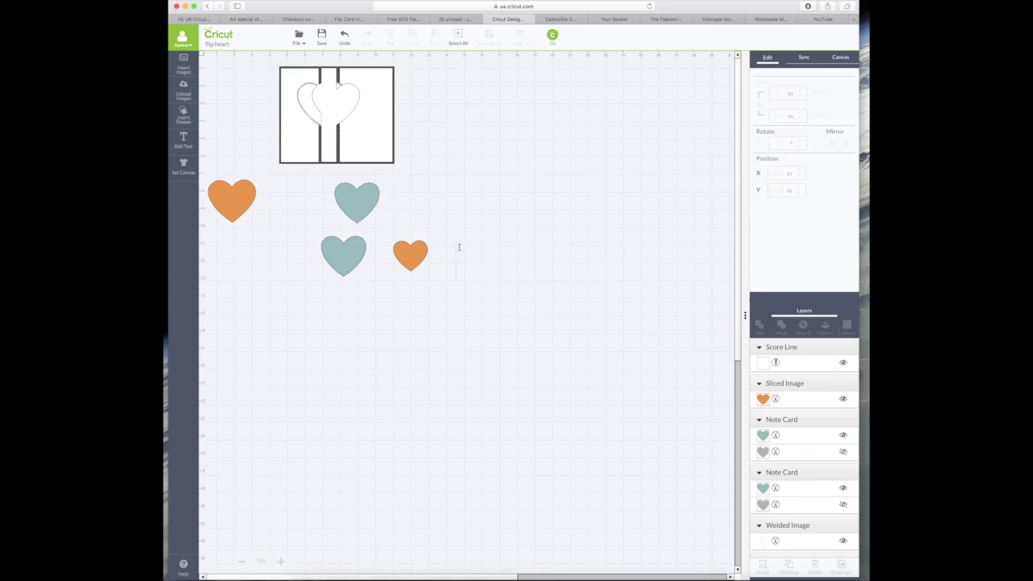
drag(453, 259, 410, 267)
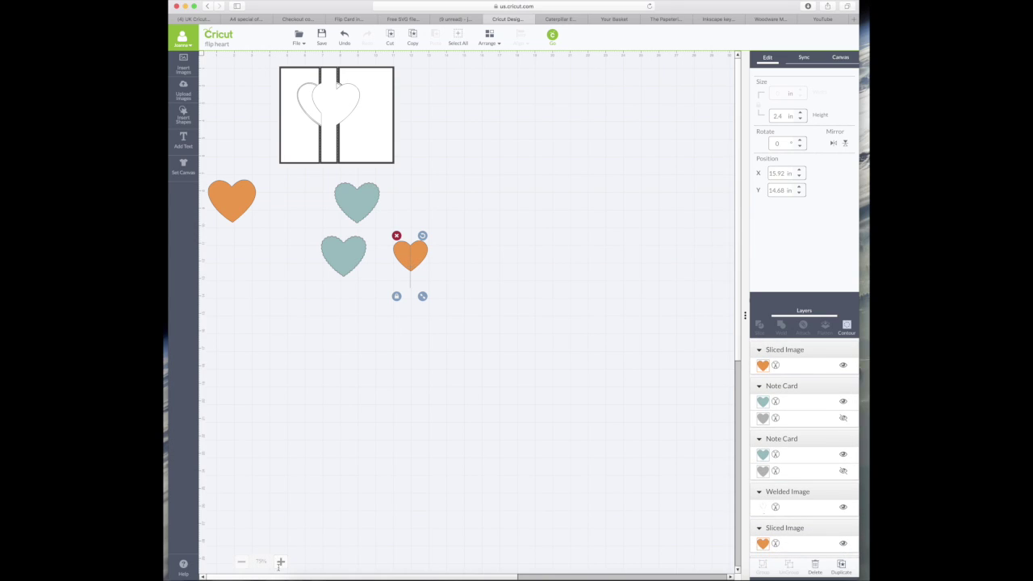
Zoom in on the hearts and rotate the orange heart slightly
click(280, 561)
click(280, 561)
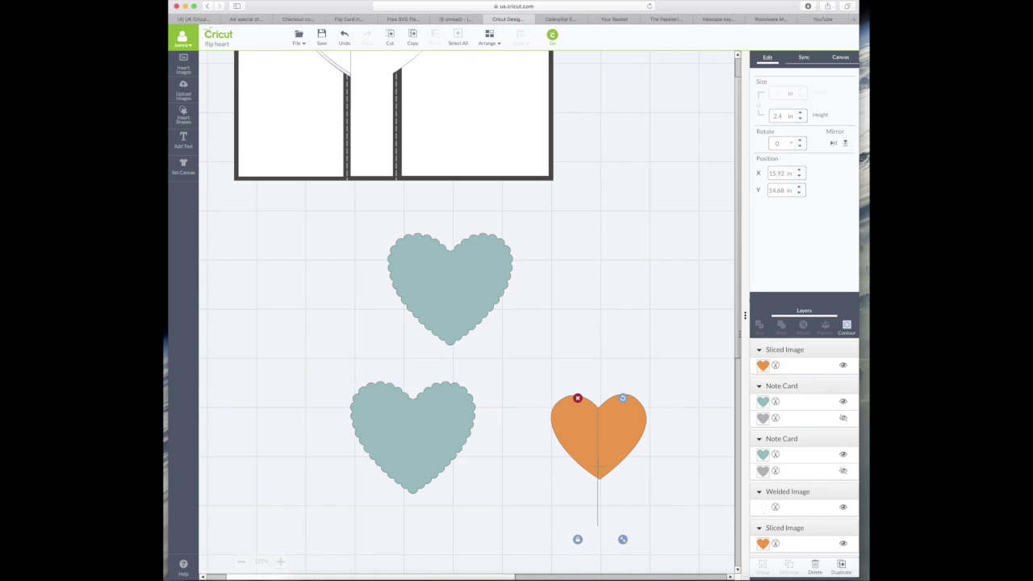
scroll(739, 341, down, 5)
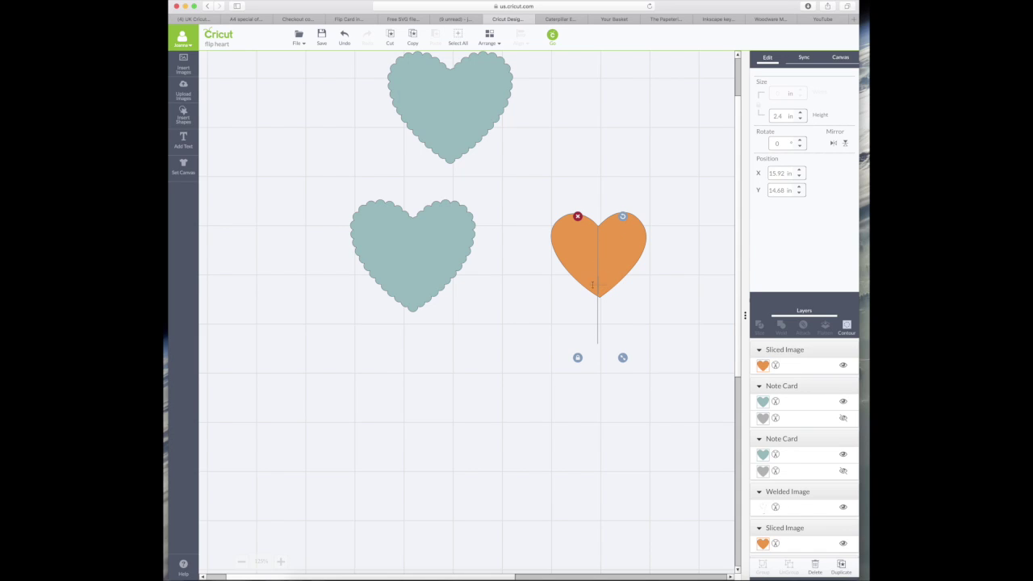
click(588, 239)
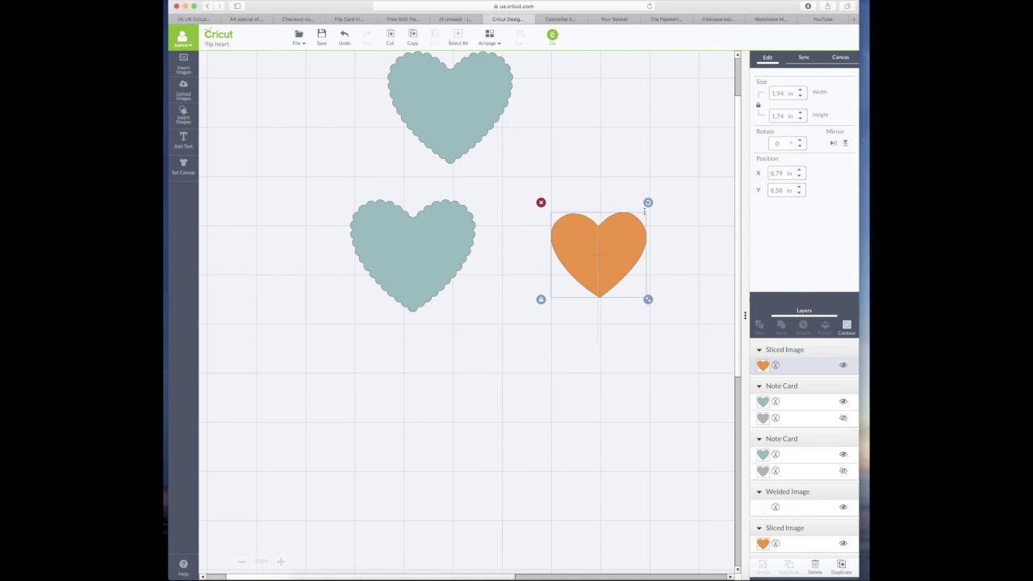
drag(648, 203, 650, 204)
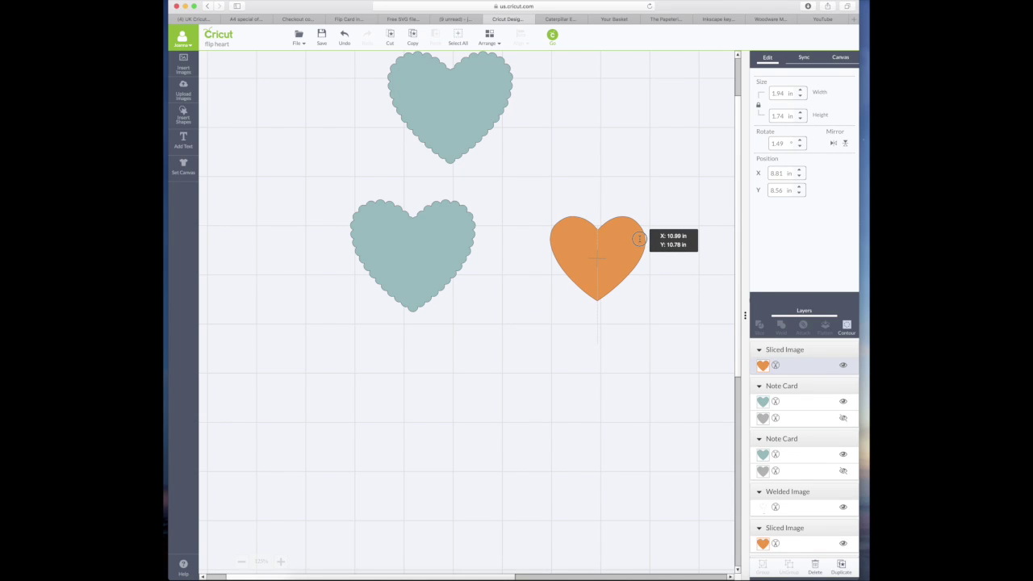
click(639, 239)
click(677, 258)
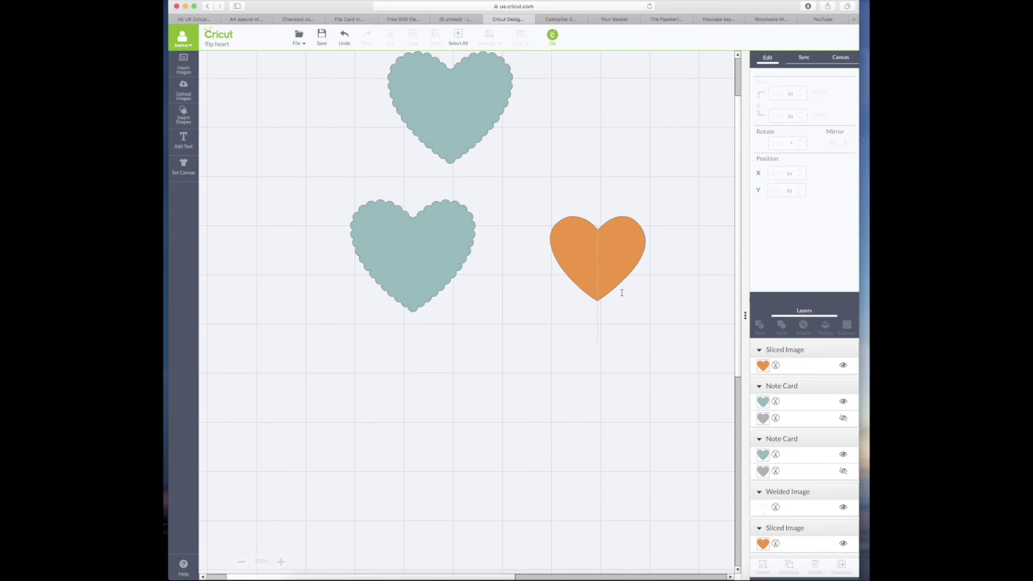
Shorten the score line to about 1.44–1.65 in and centre it within the heart
click(598, 321)
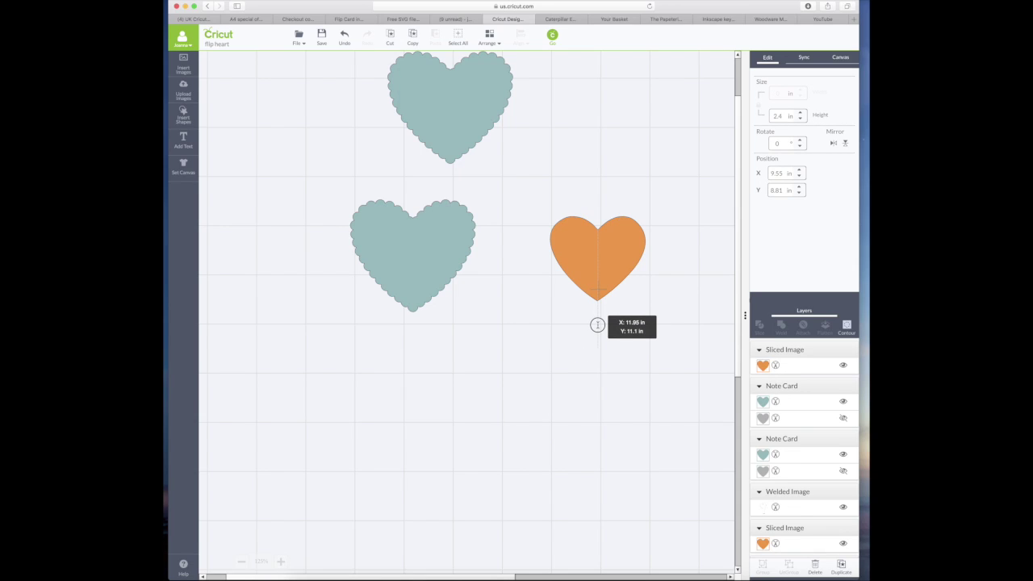
drag(598, 324, 597, 325)
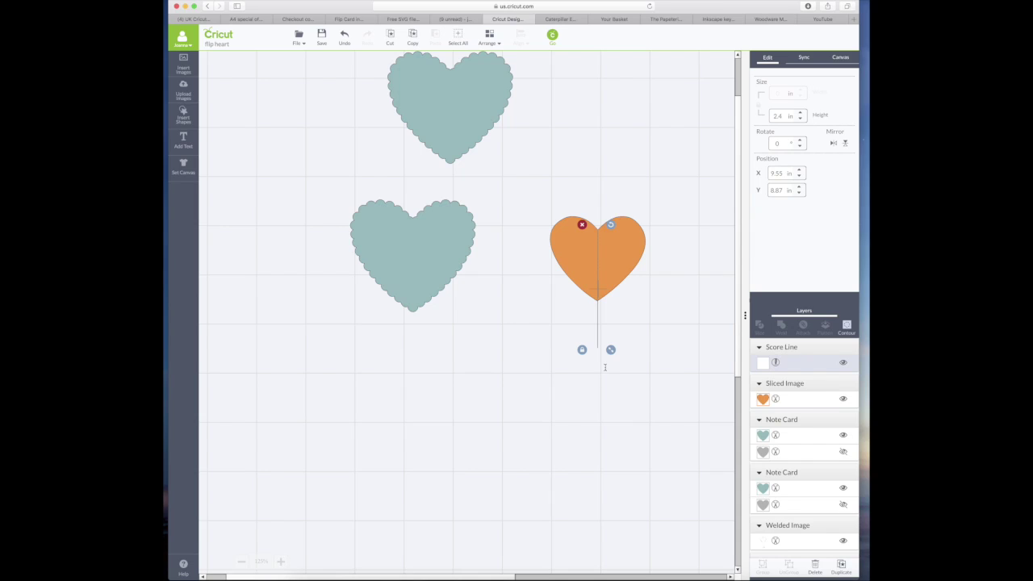
drag(611, 349, 614, 280)
click(646, 283)
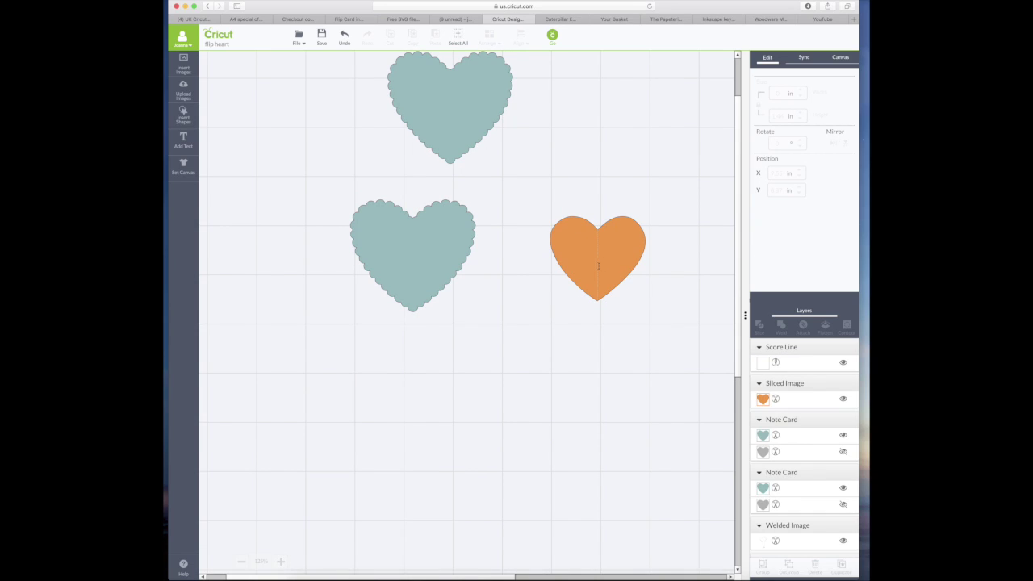
drag(598, 265, 597, 299)
Open the mat preview and inspect the teal-heart mat and the card-pieces mat
click(602, 290)
click(553, 34)
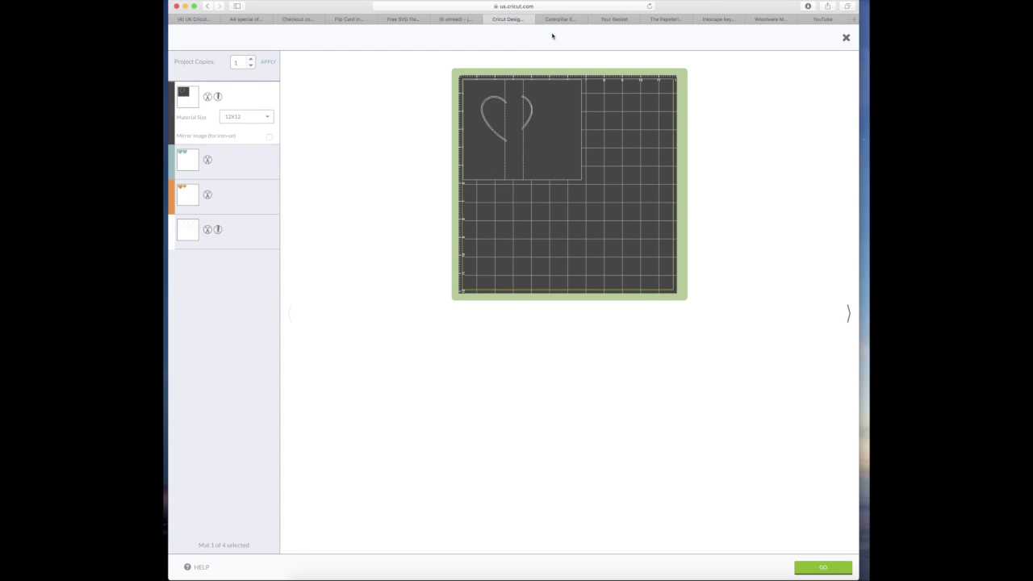
click(259, 160)
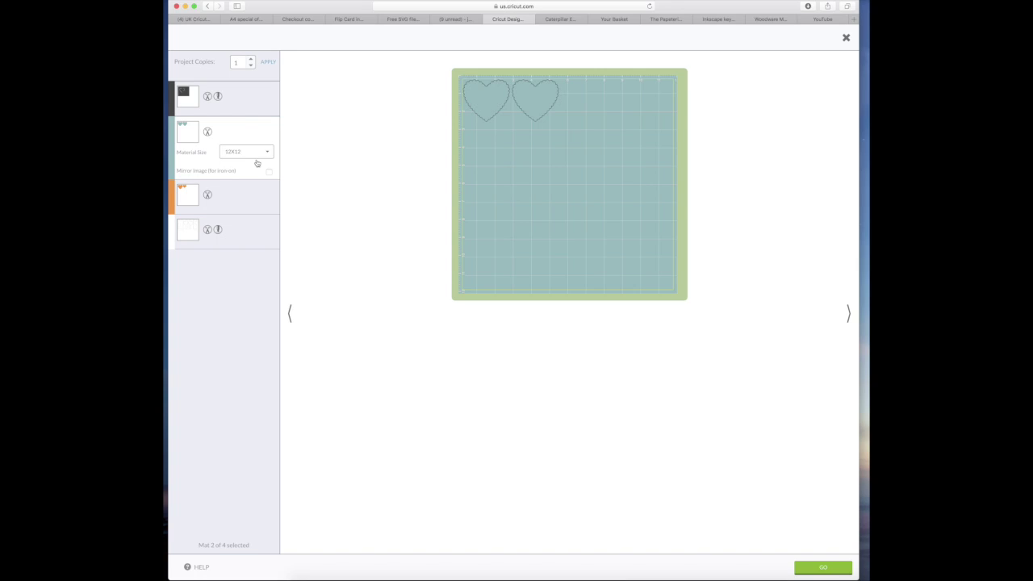
click(242, 235)
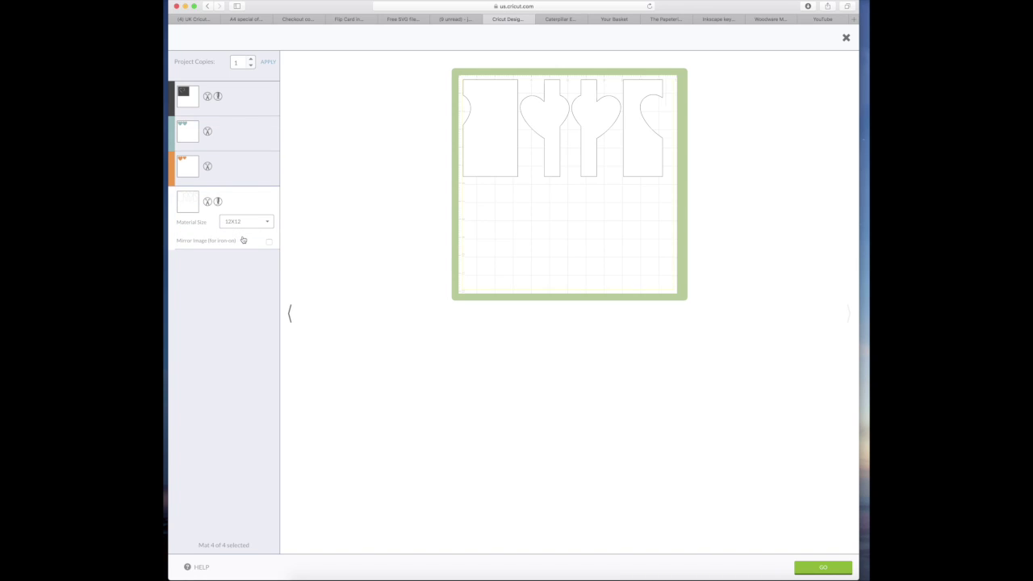
click(666, 104)
click(665, 106)
Close the mat preview and select the orange heart together with its score line
click(845, 41)
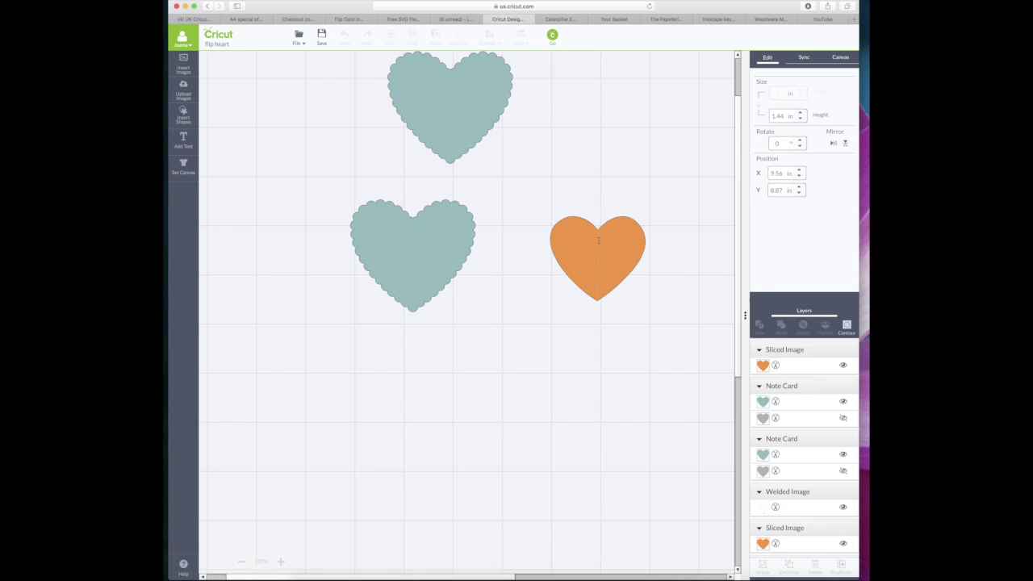
click(598, 240)
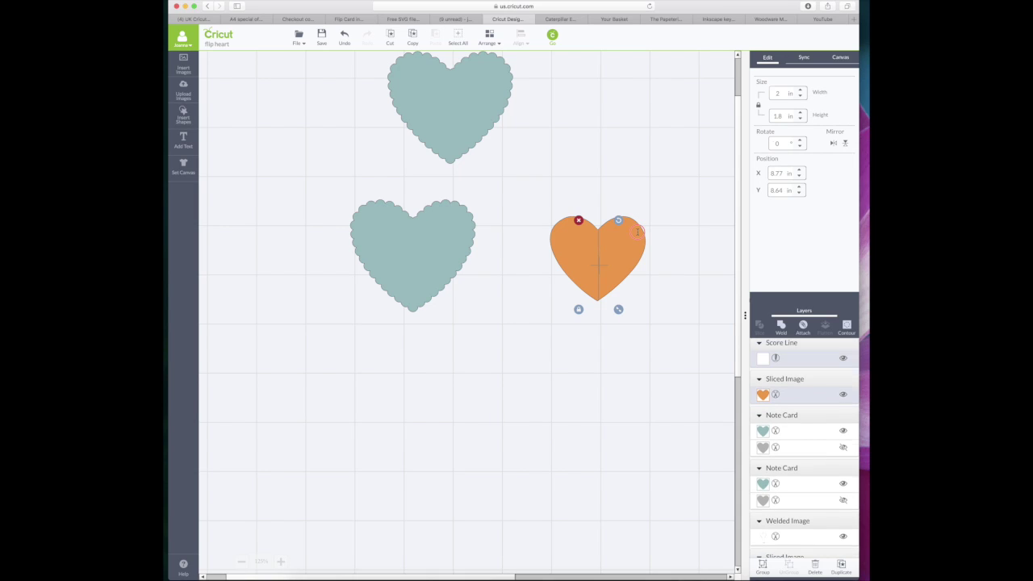
shift+click(639, 232)
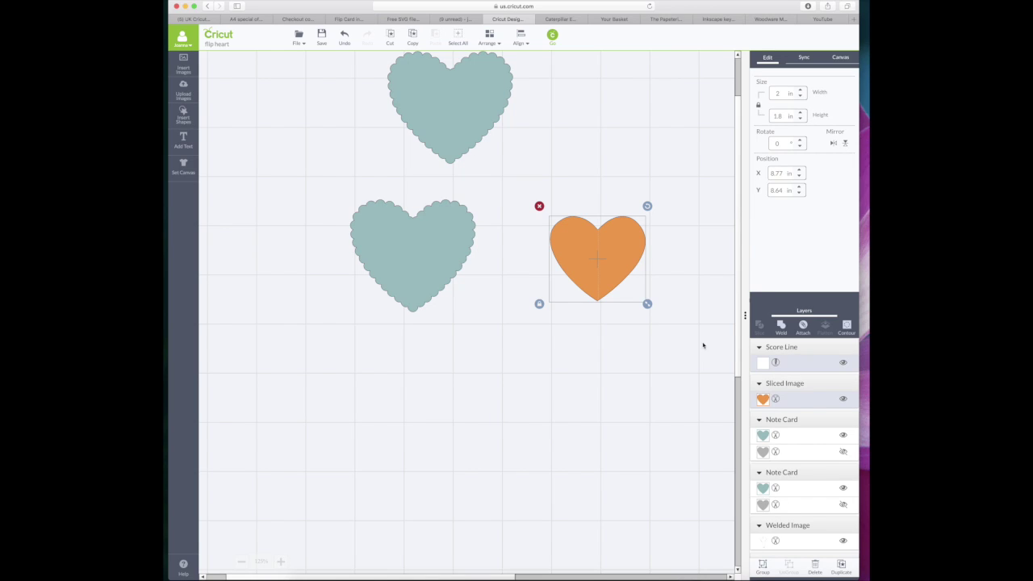
click(703, 343)
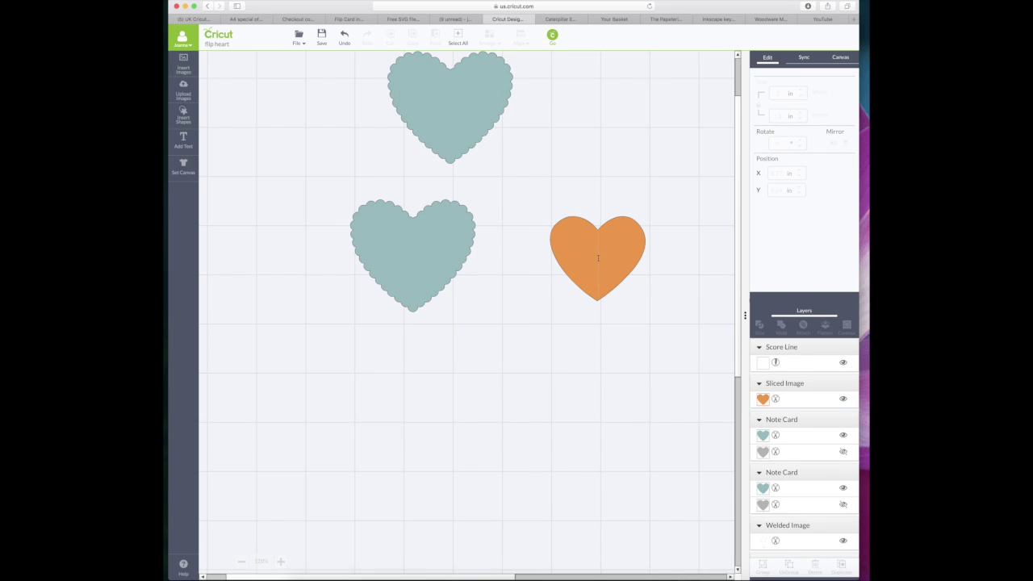
drag(538, 196, 656, 341)
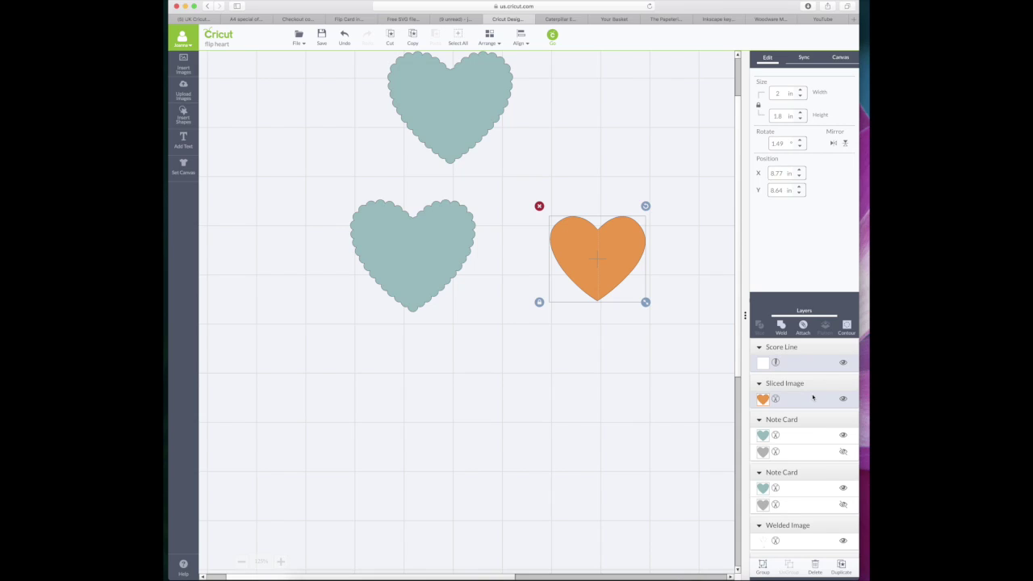
Attach the score line to the heart and drag the attached set into place
click(802, 326)
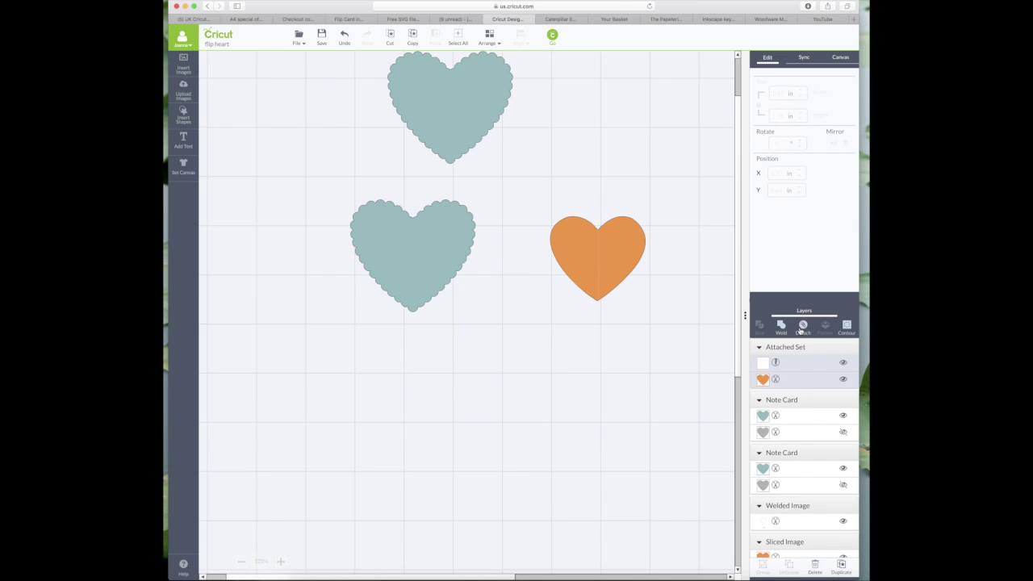
click(660, 262)
drag(621, 247, 601, 229)
Check the orange-heart mat in the preview, nudge the small heart, then close it
click(551, 35)
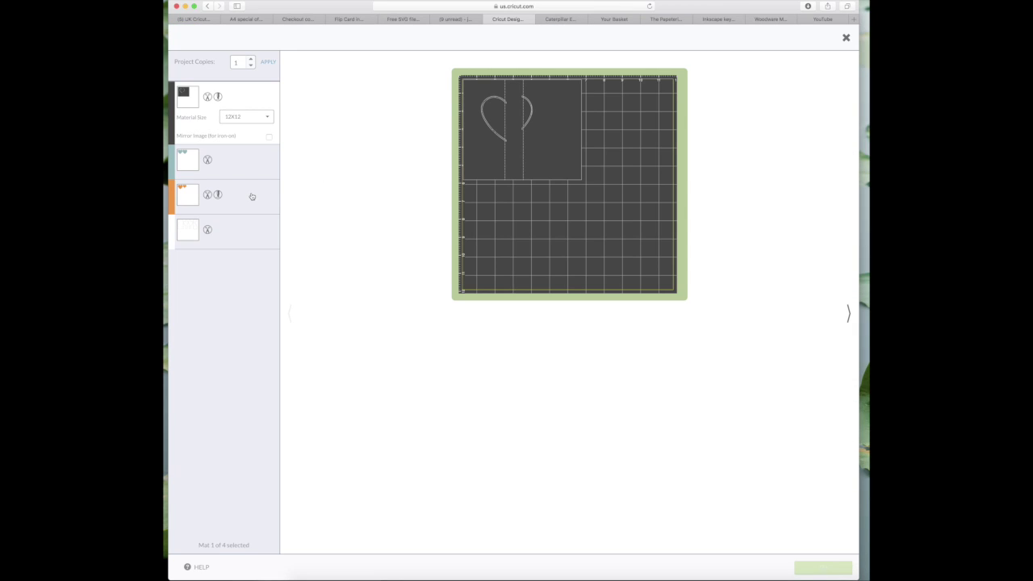
click(252, 196)
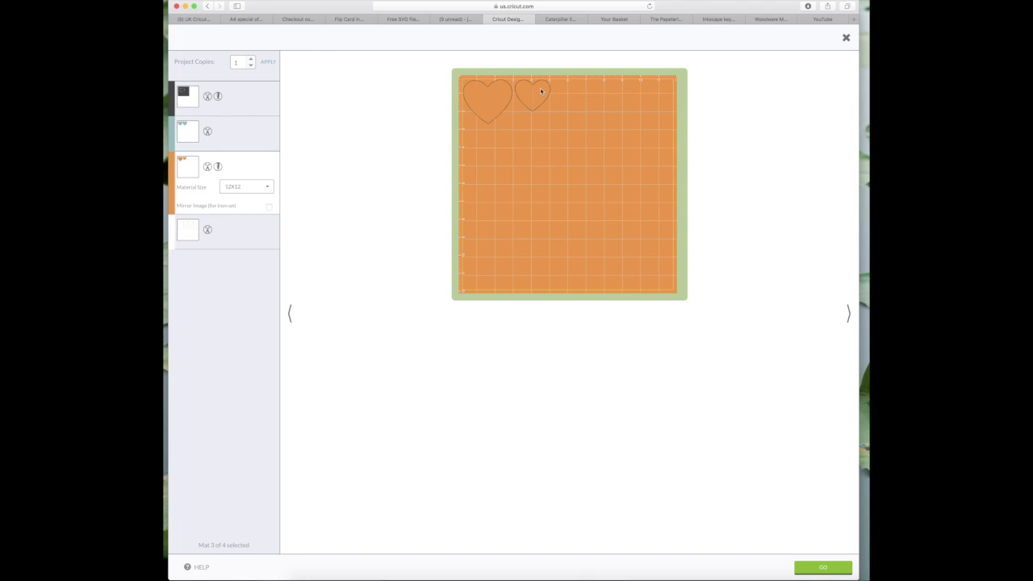
drag(540, 92, 547, 96)
click(846, 38)
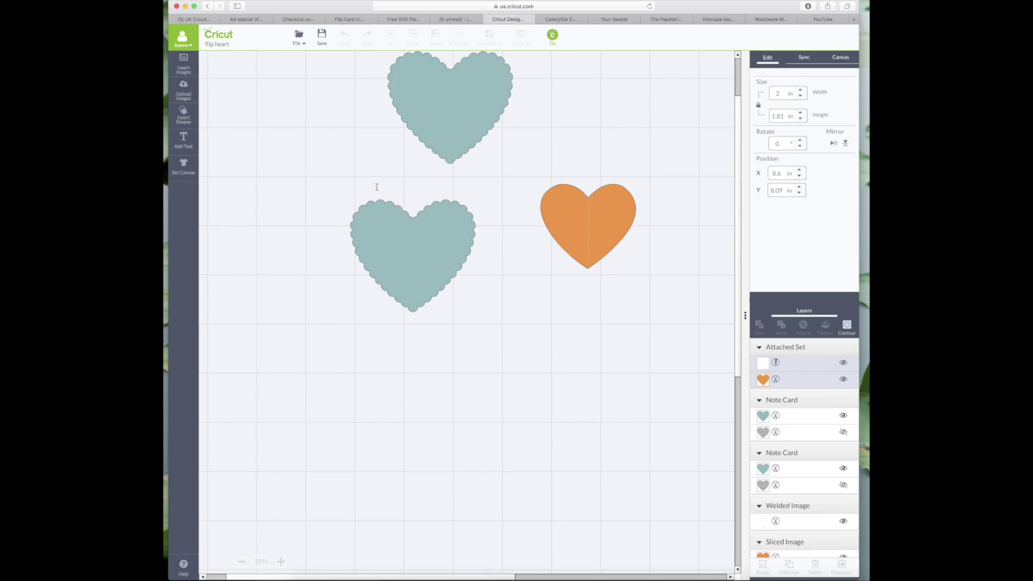